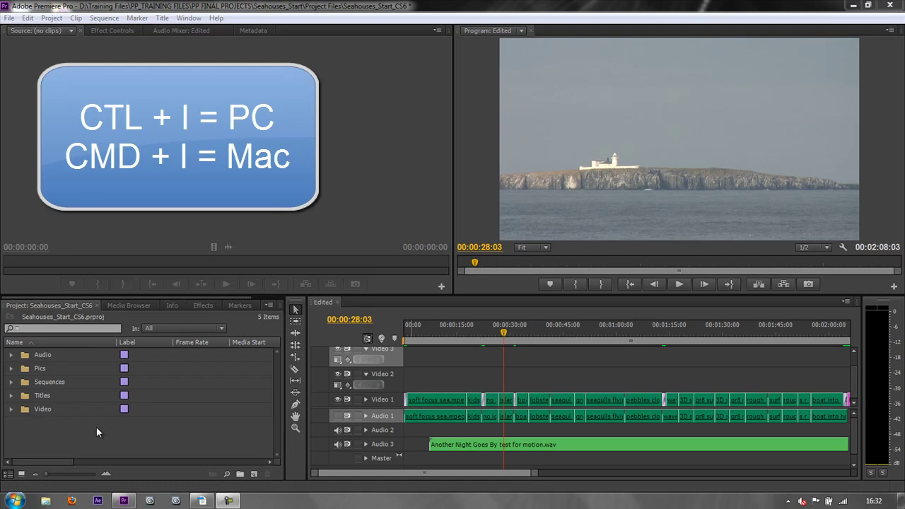
- Import the baby bee Ai Illustrator file from the PSDs > Bee folder
key(ctrl+i)
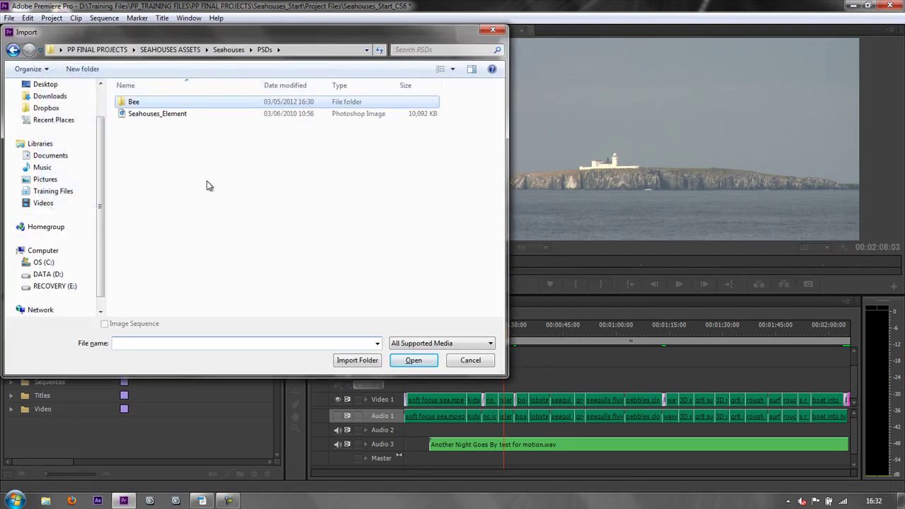
key(Return)
click(142, 103)
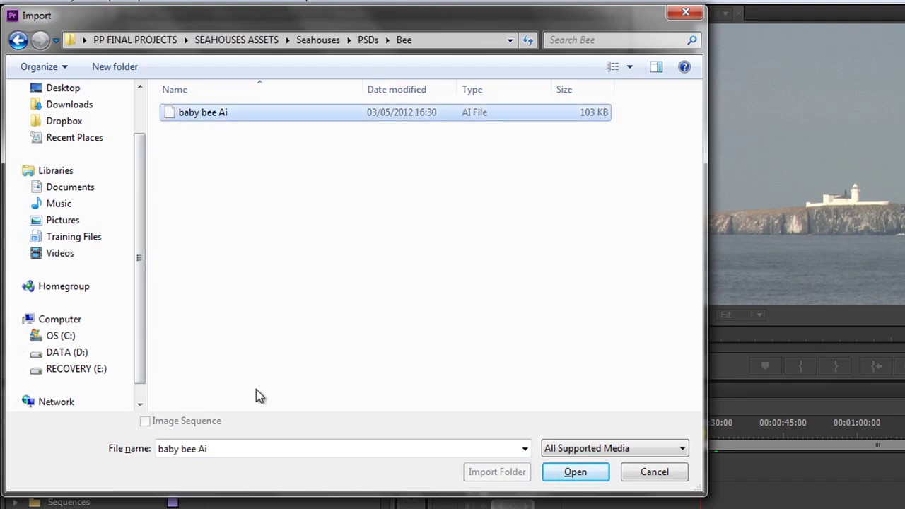
click(592, 478)
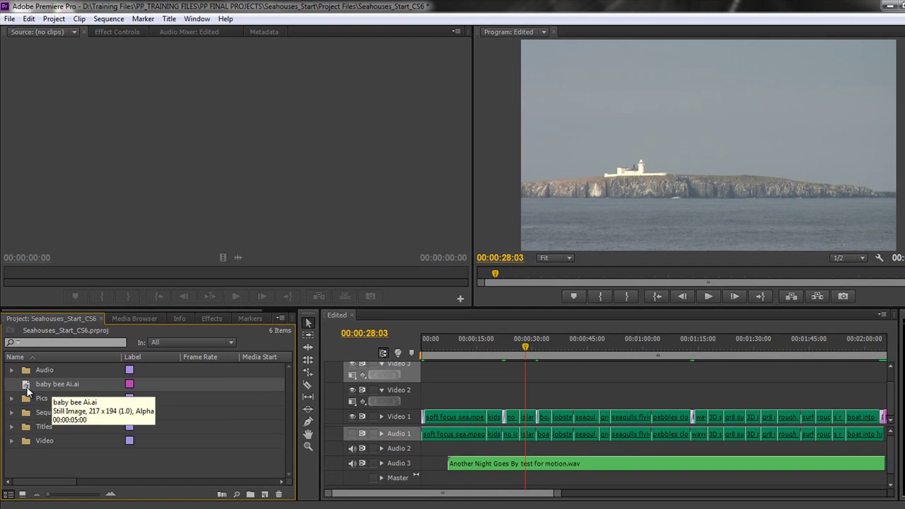
- Preview baby bee Ai.ai, then place it on Video 2 at the playhead near 00:00:29
double_click(35, 488)
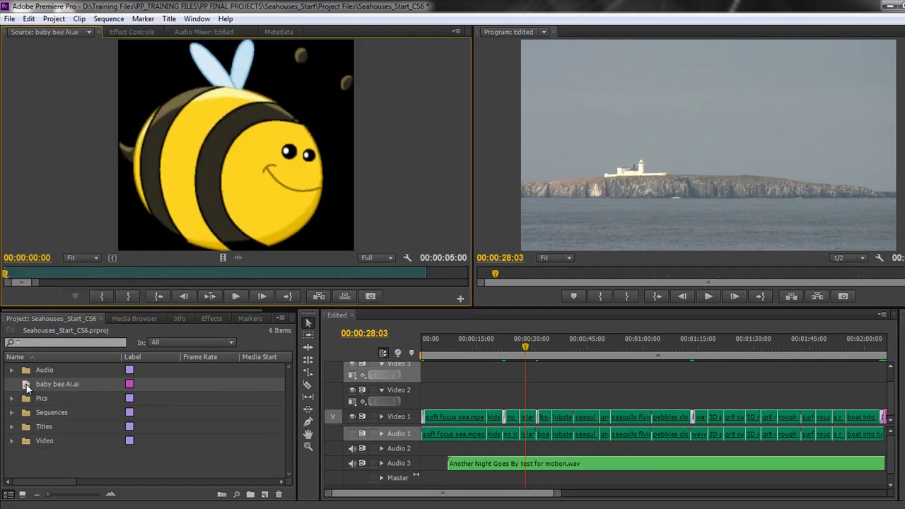
drag(31, 385, 554, 412)
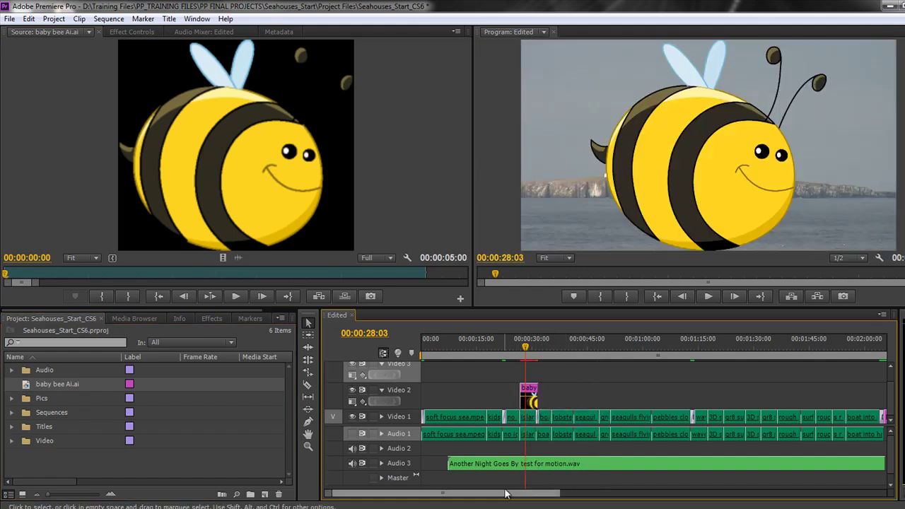
drag(525, 346, 529, 346)
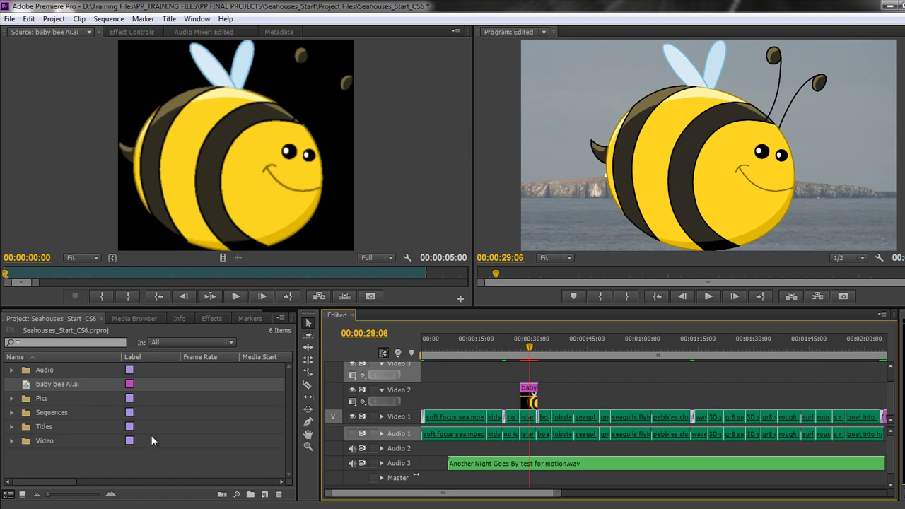
- Import Seahouses_Element from the PSDs folder, bringing up the Import Layered File dialog
double_click(111, 456)
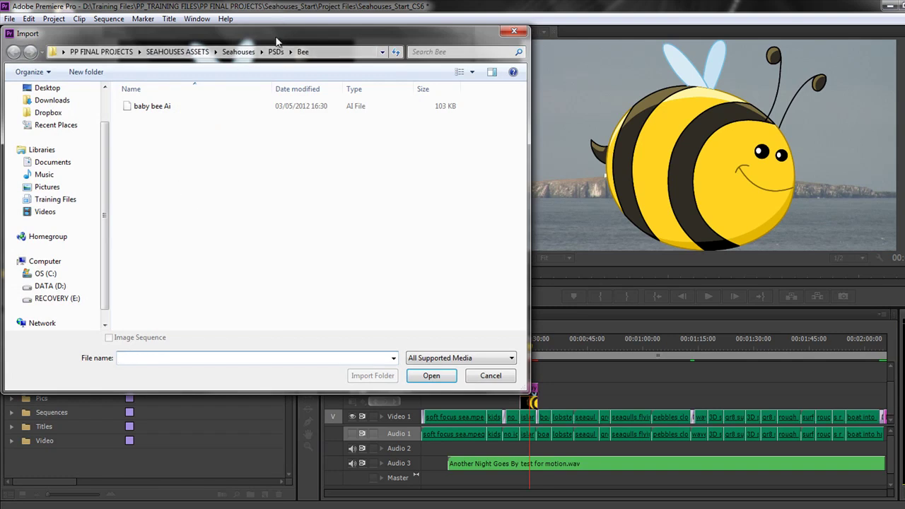
click(275, 51)
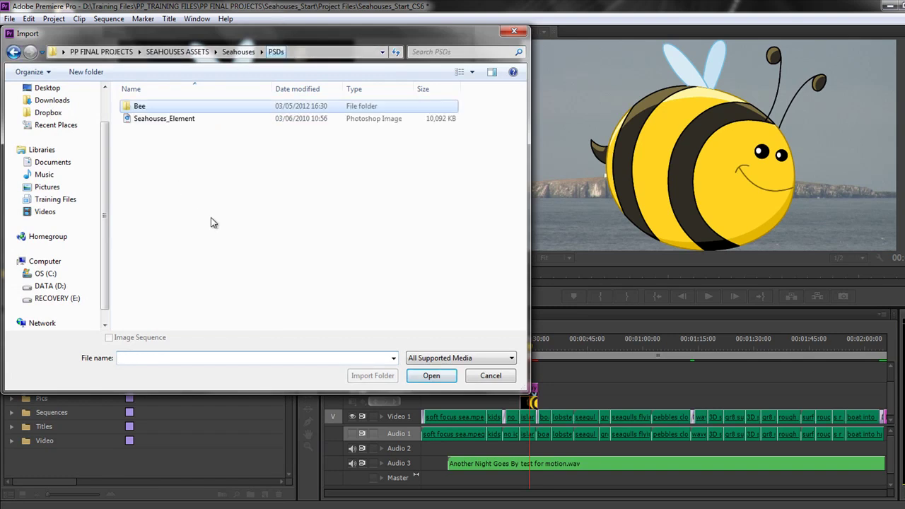
double_click(144, 119)
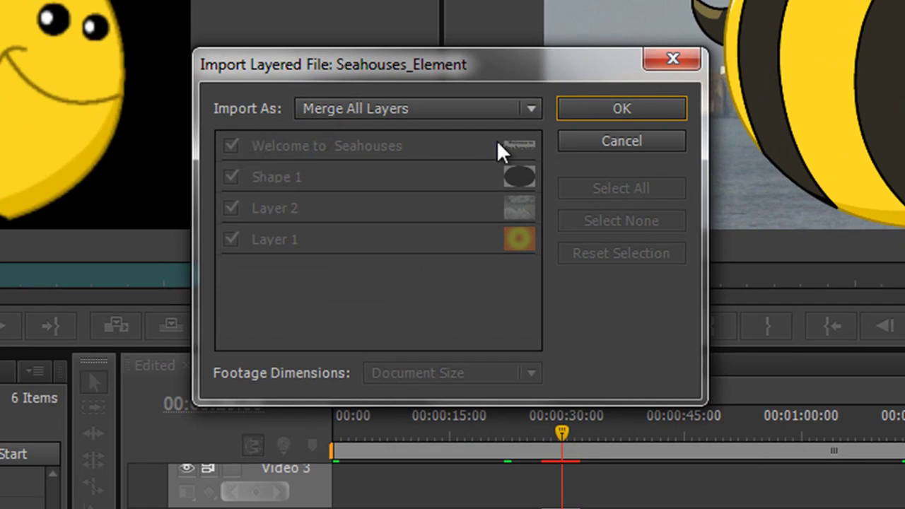
- Try the Merged Layers and Individual Layers import options, excluding Shape 1
click(530, 109)
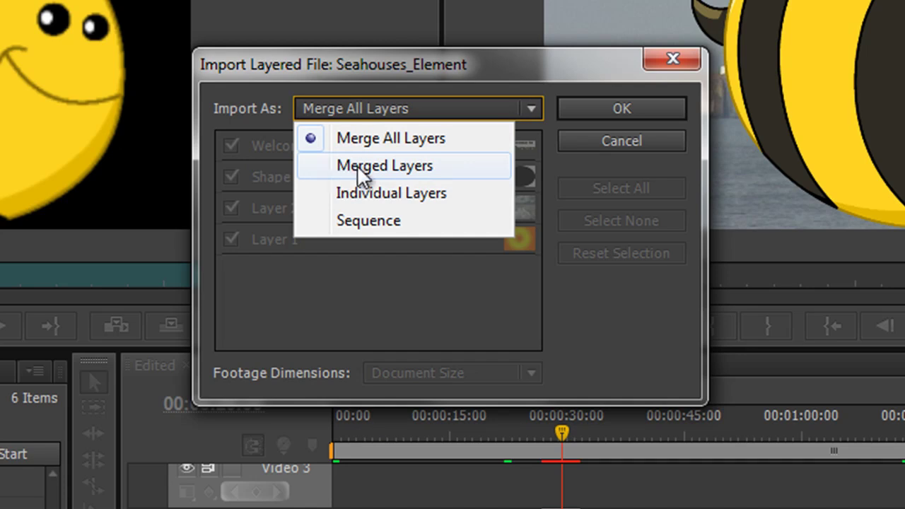
click(411, 174)
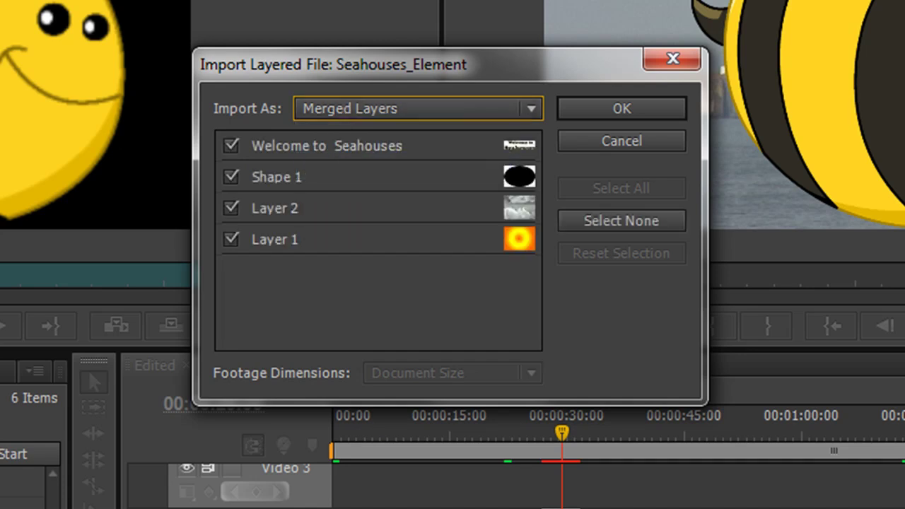
click(230, 177)
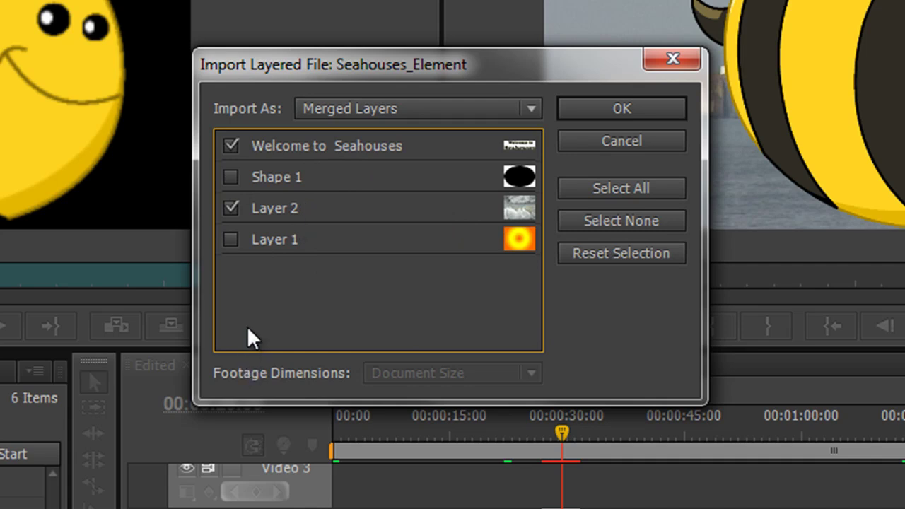
click(530, 108)
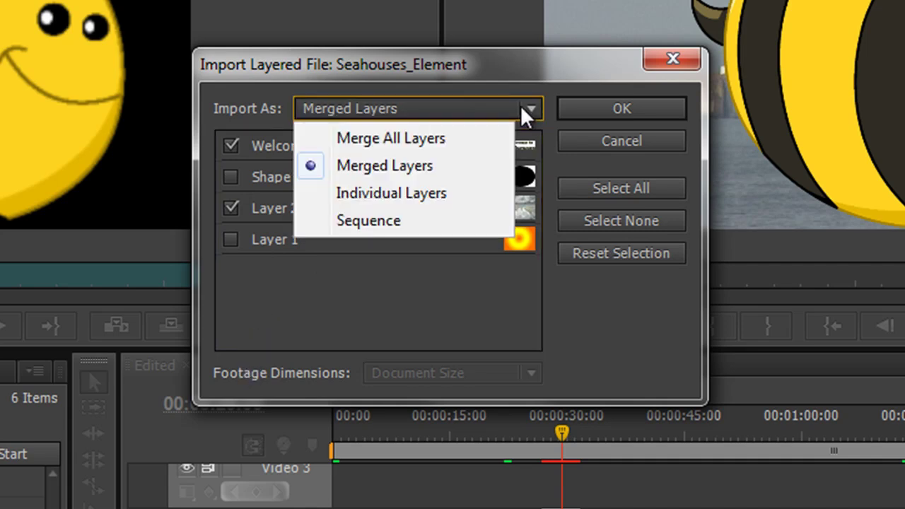
click(434, 196)
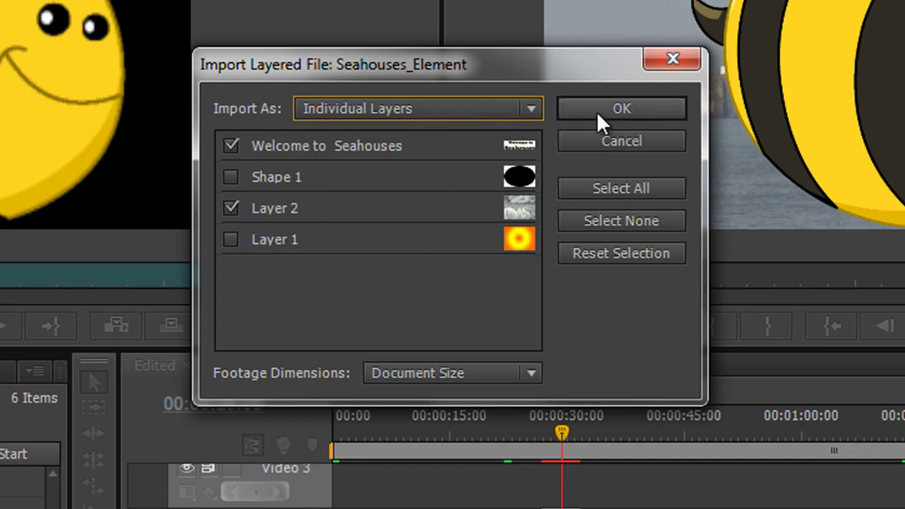
- Import Seahouses_Element as a Sequence with Shape 1 and Layer 1 included
click(520, 109)
click(334, 220)
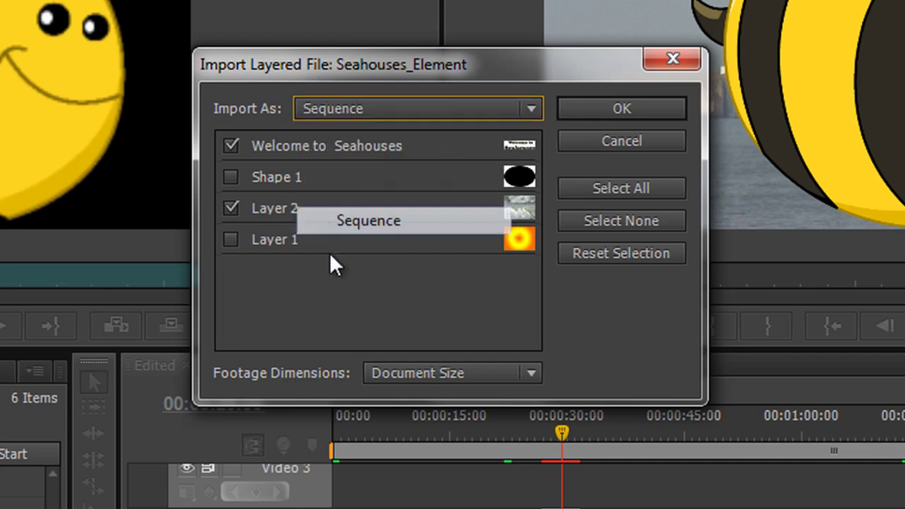
click(231, 177)
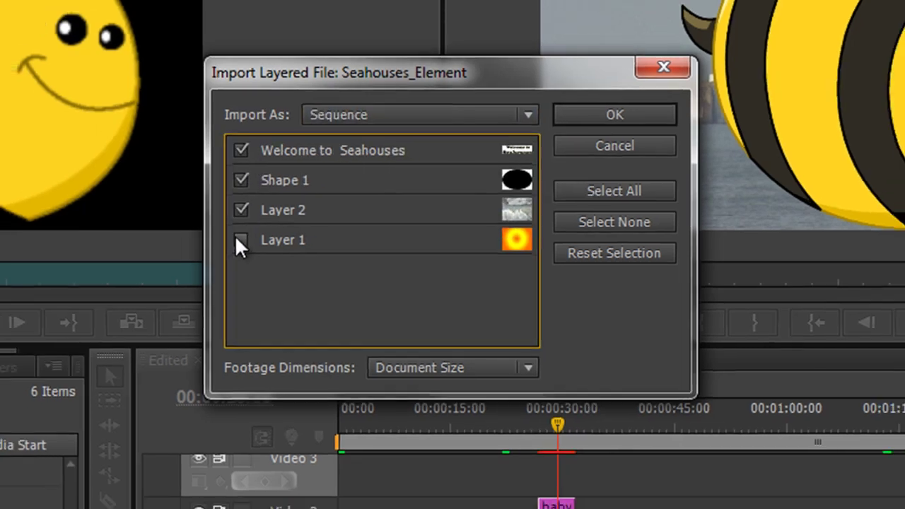
click(231, 239)
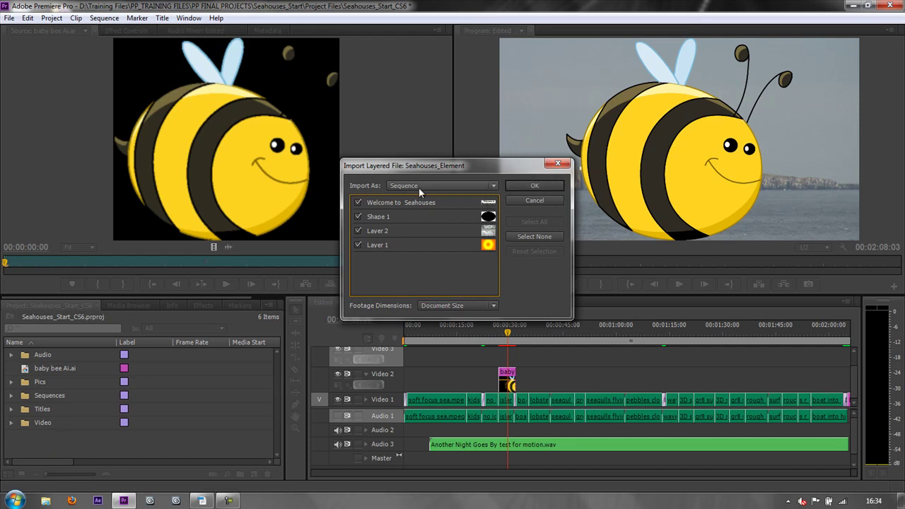
click(538, 186)
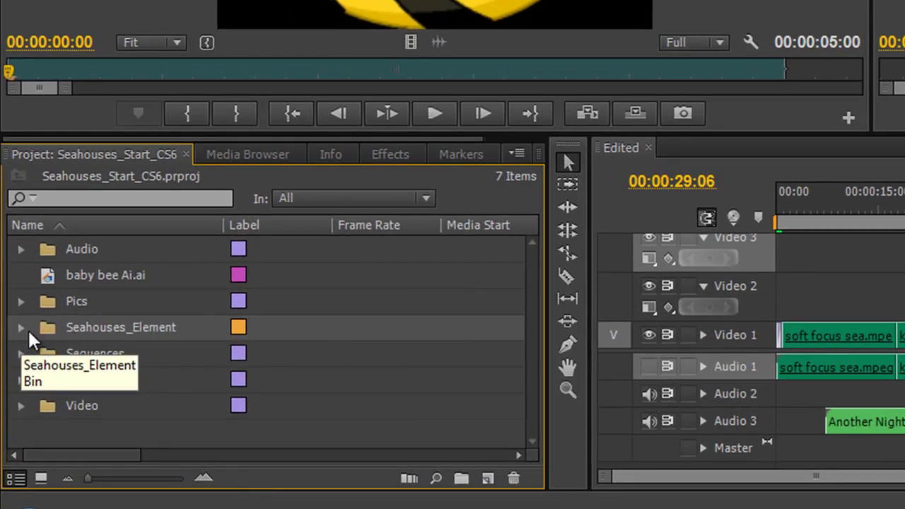
- Expand the Seahouses_Element bin and preview Layer 1's gradient and Layer 2's waves
click(21, 327)
scroll(404, 313, down, 2)
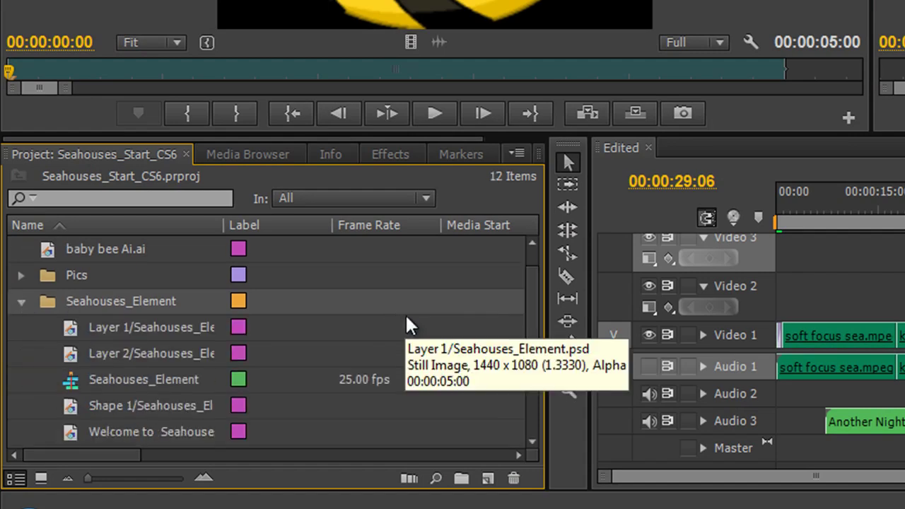
click(139, 303)
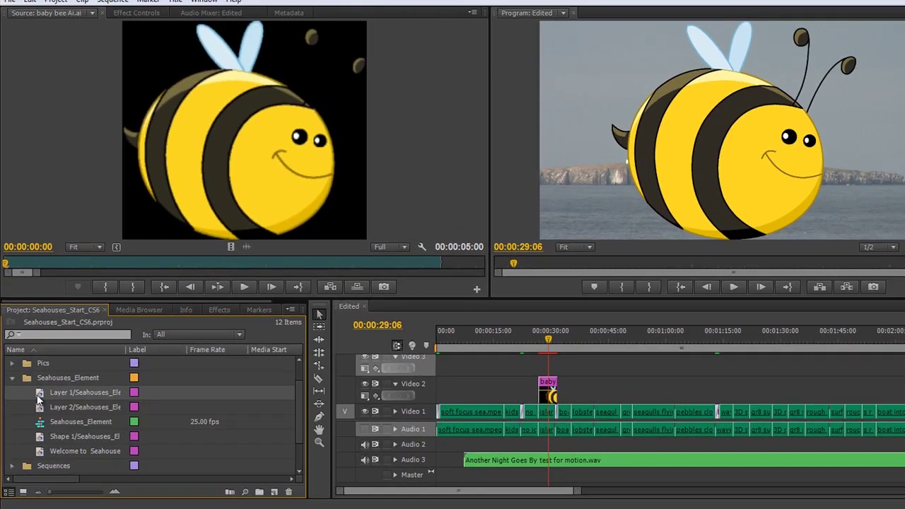
double_click(39, 400)
double_click(39, 407)
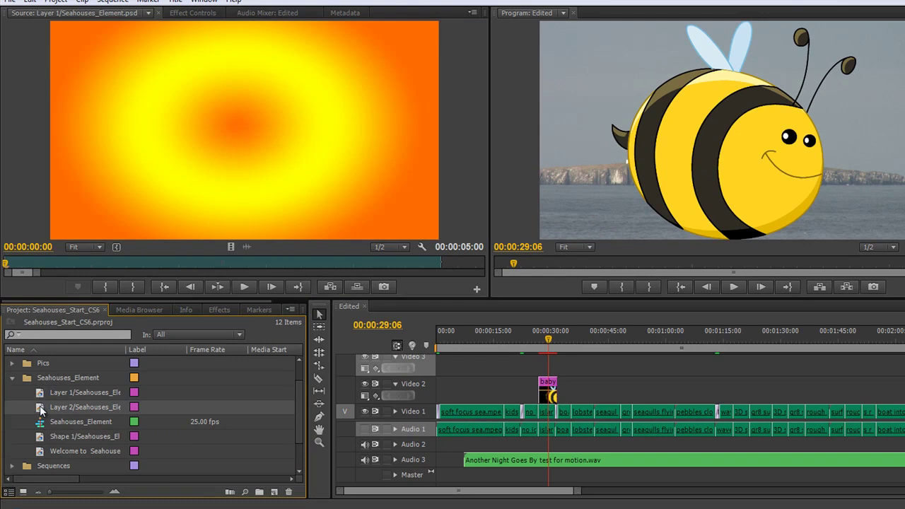
- Preview Shape 1 and the Welcome to Seahouses title, then open the Seahouses_Element sequence
click(40, 436)
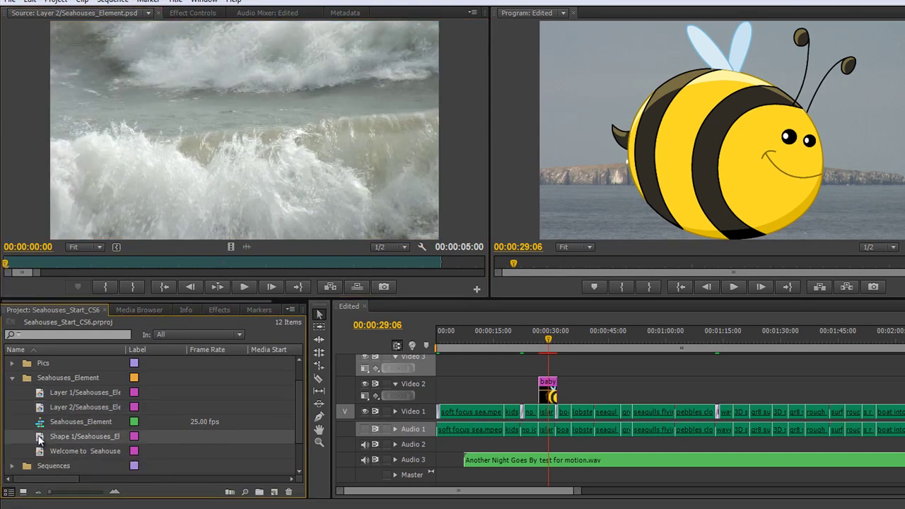
double_click(39, 438)
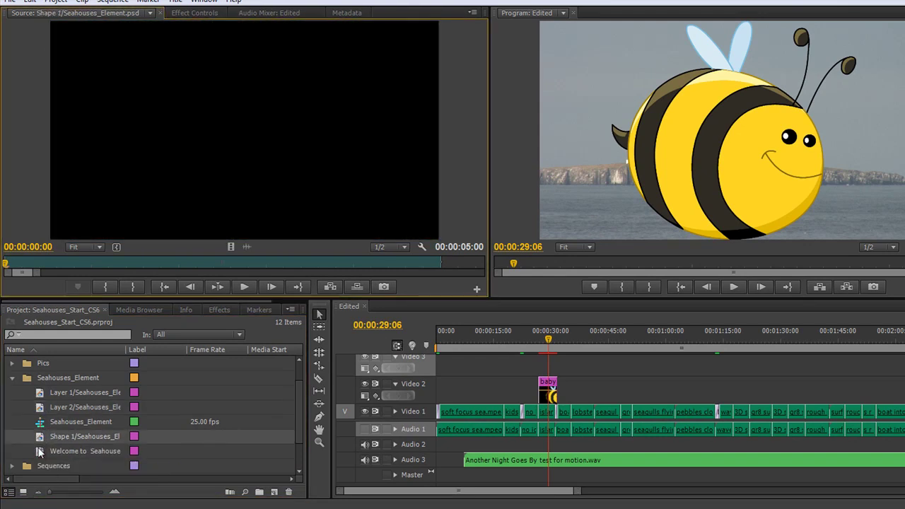
click(39, 454)
double_click(39, 454)
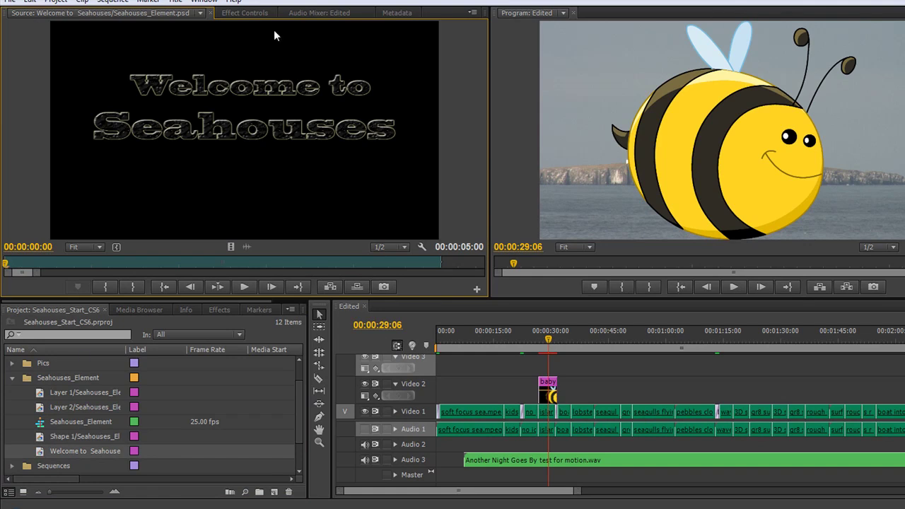
double_click(77, 420)
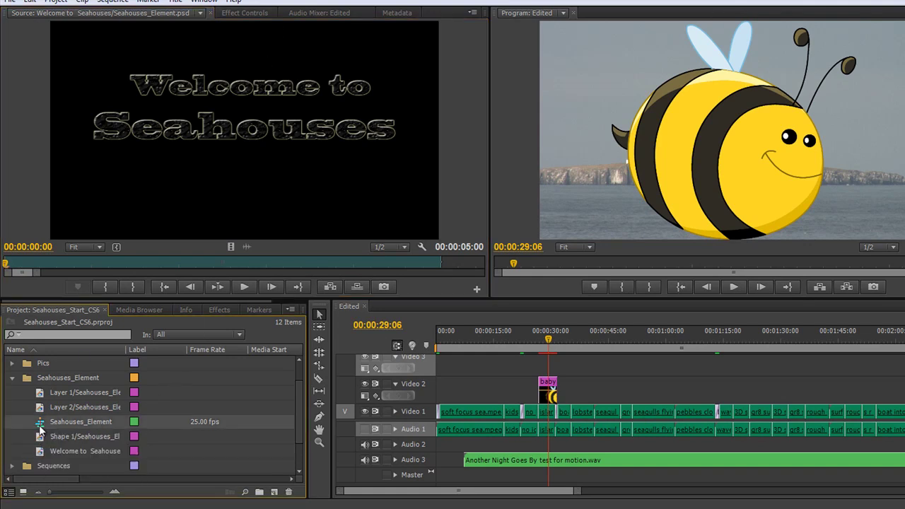
- Place Seahouses_Element on Video 2 of the Edited sequence at 00:00:13:22
mouse_move(439, 339)
mouse_down()
mouse_move(453, 345)
mouse_move(445, 345)
mouse_up()
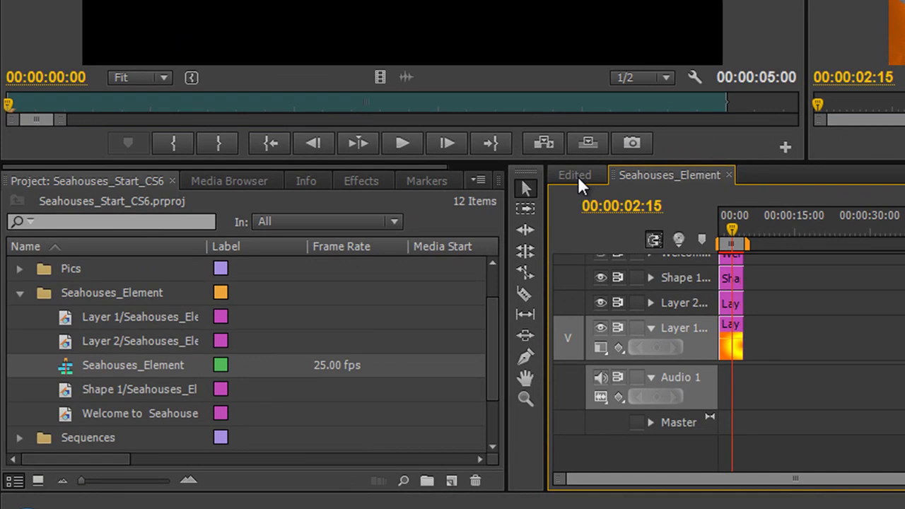
click(577, 176)
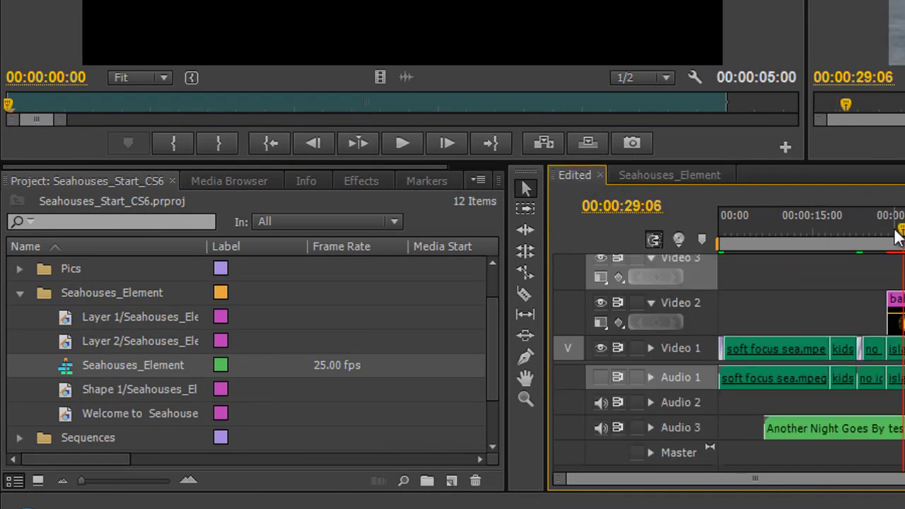
drag(896, 237, 805, 240)
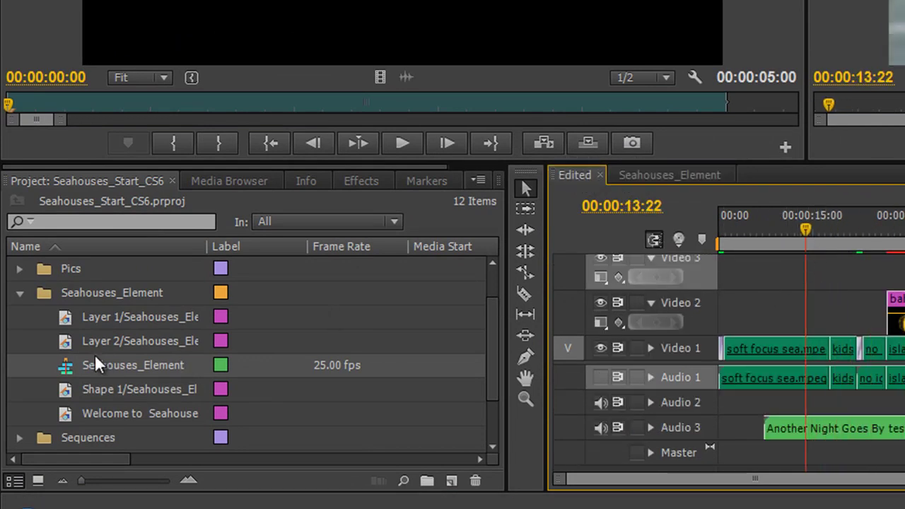
mouse_move(62, 366)
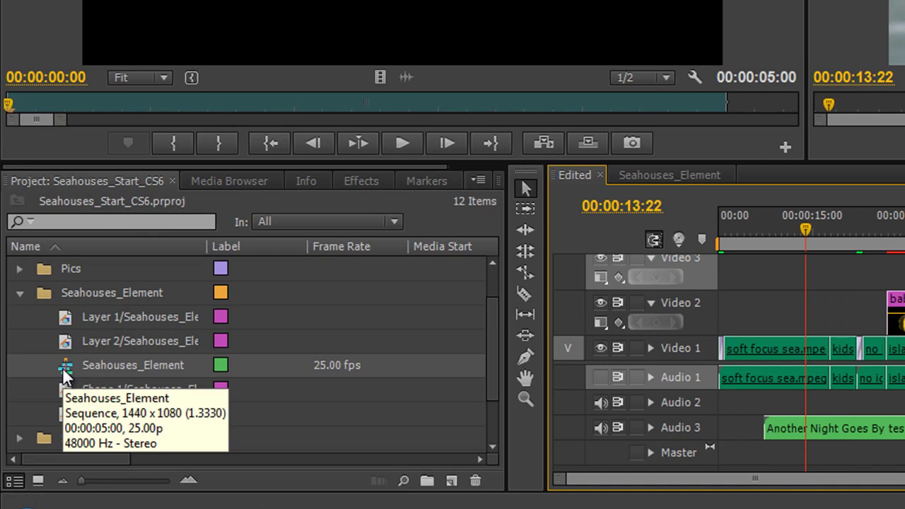
drag(62, 367, 786, 319)
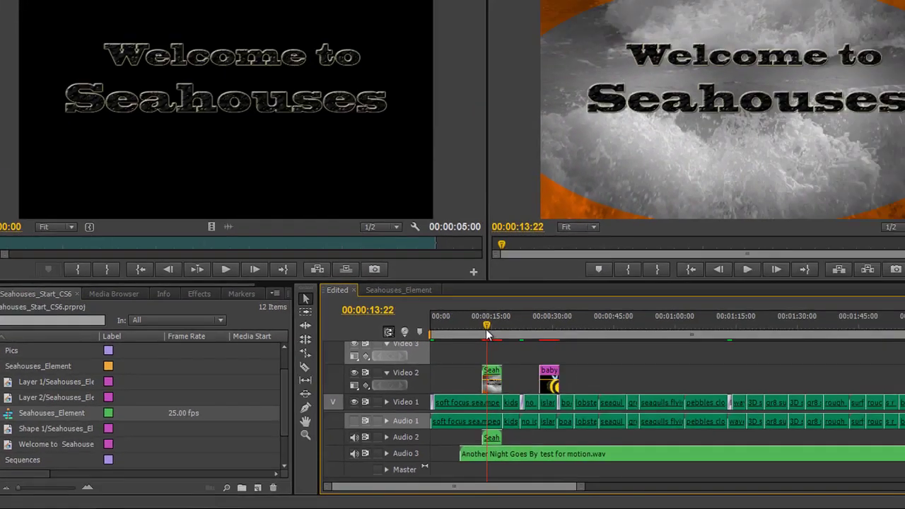
drag(804, 229, 767, 228)
drag(408, 346, 433, 346)
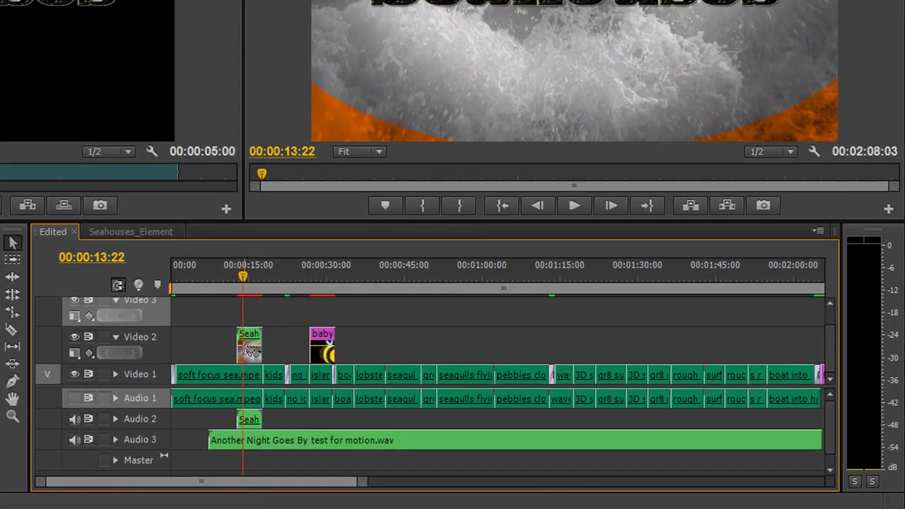
double_click(246, 339)
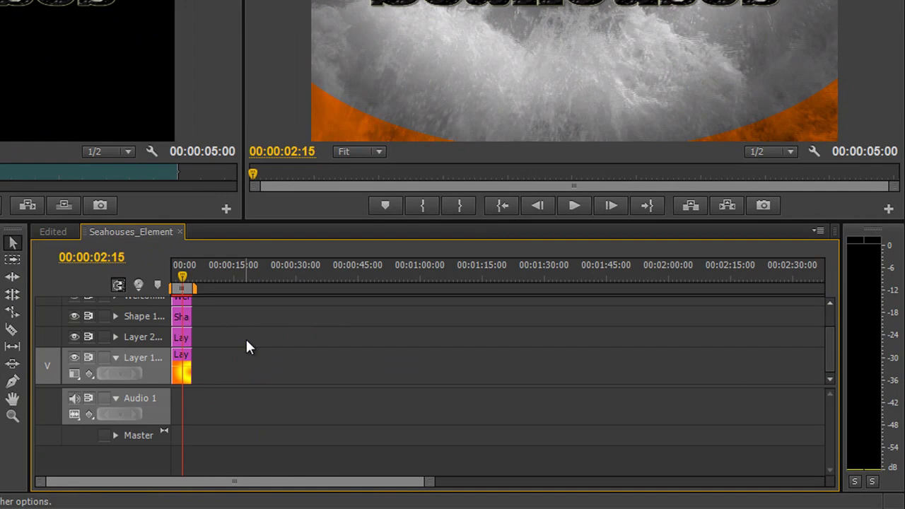
click(75, 336)
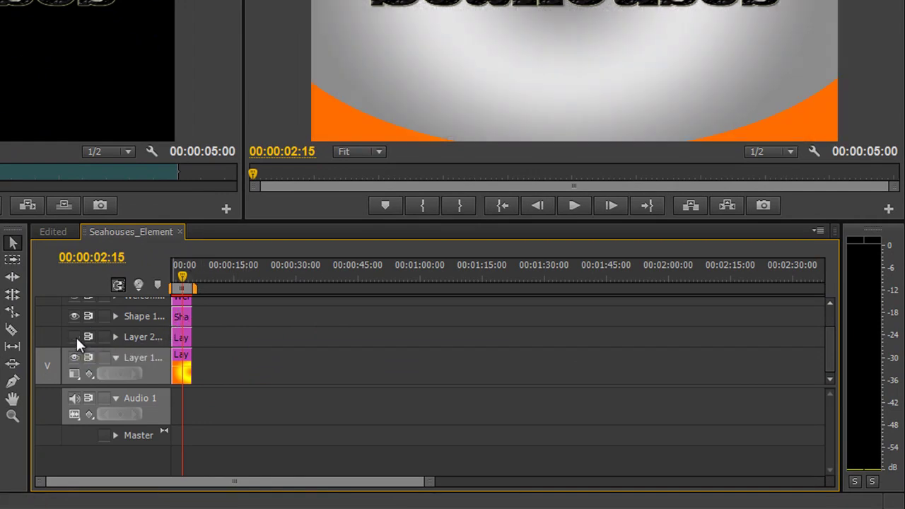
click(72, 374)
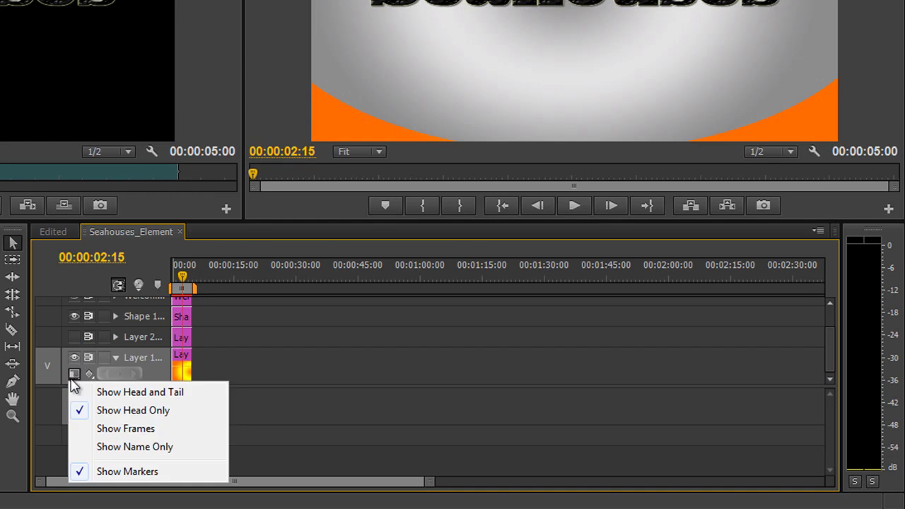
click(74, 357)
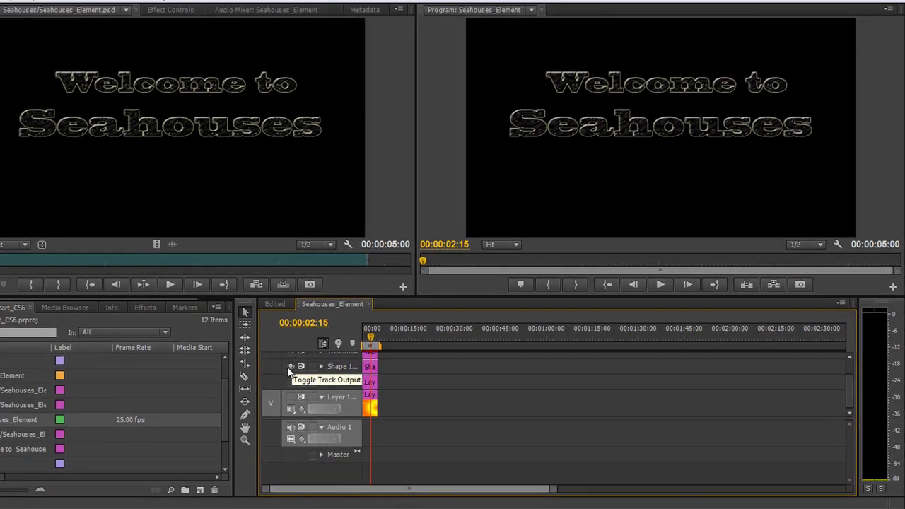
click(276, 304)
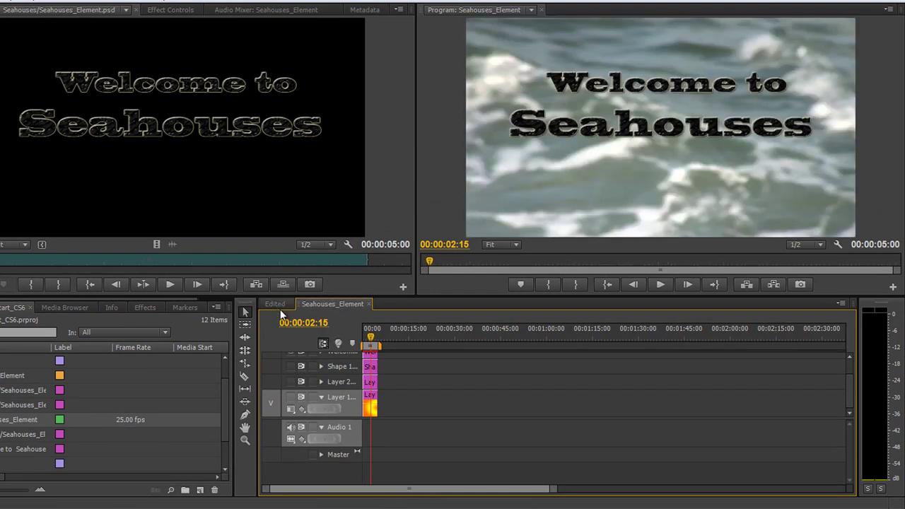
click(406, 339)
drag(407, 338, 416, 341)
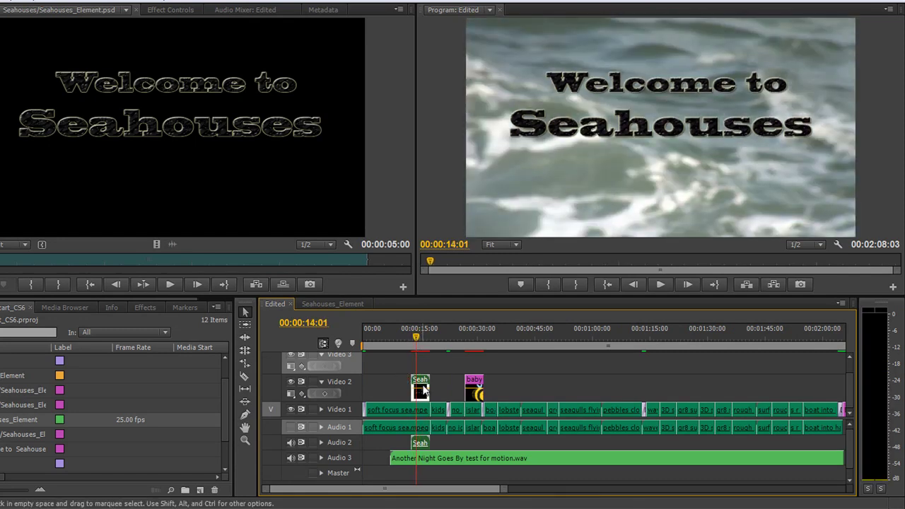
click(334, 304)
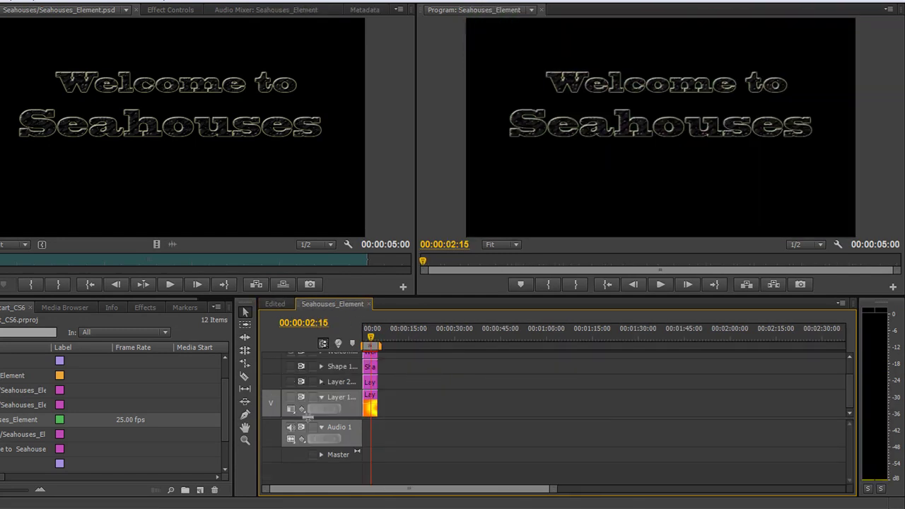
click(289, 397)
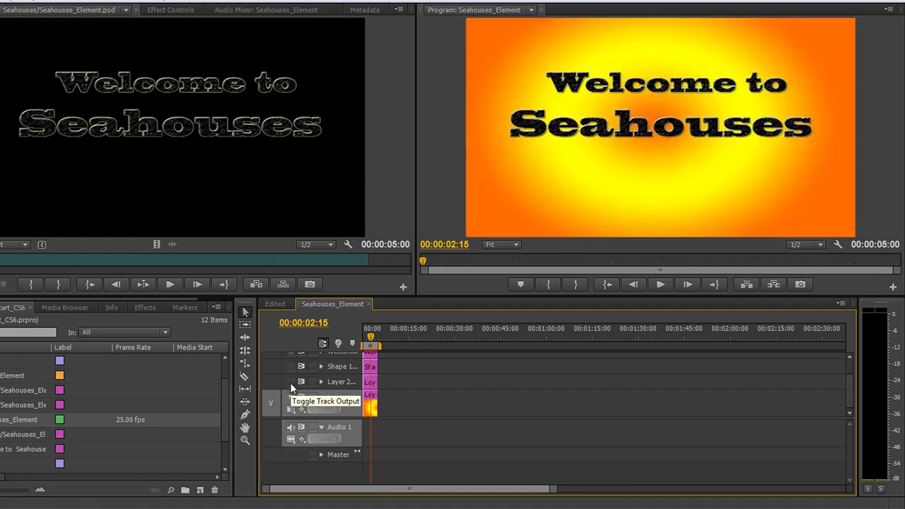
click(290, 382)
click(291, 366)
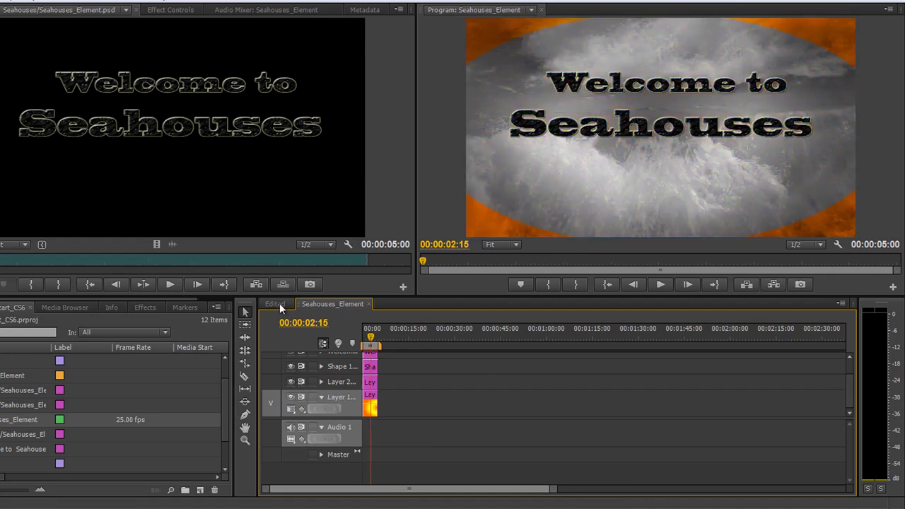
click(280, 305)
click(414, 345)
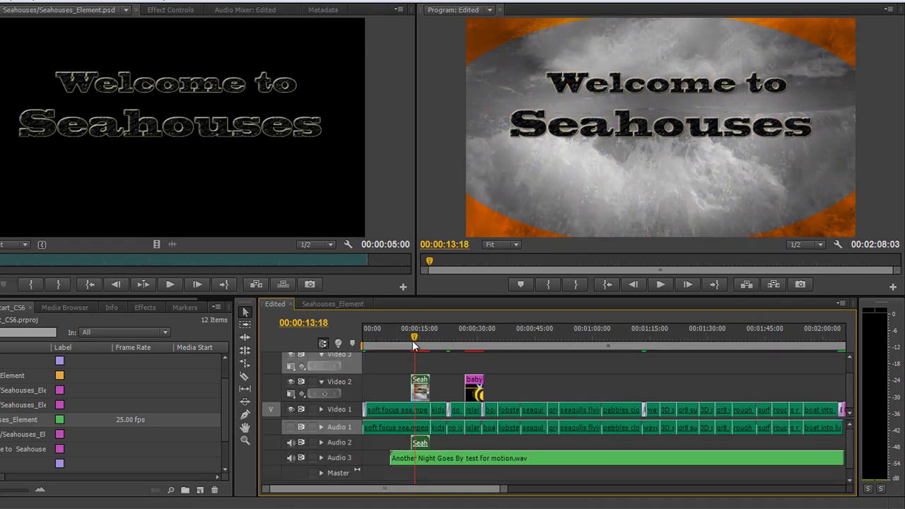
drag(413, 344, 410, 343)
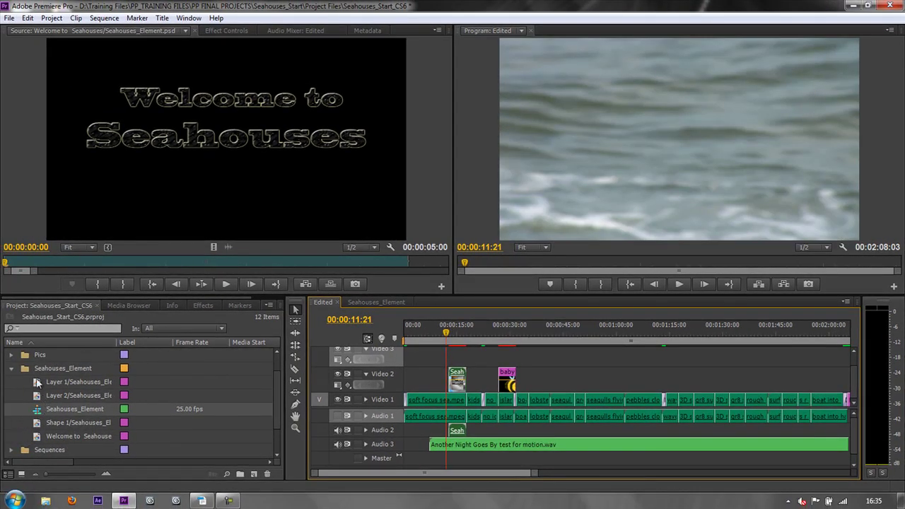
- Collapse the Seahouses_Element bin and move the playhead to the bee clip at 00:00:30:09
click(11, 368)
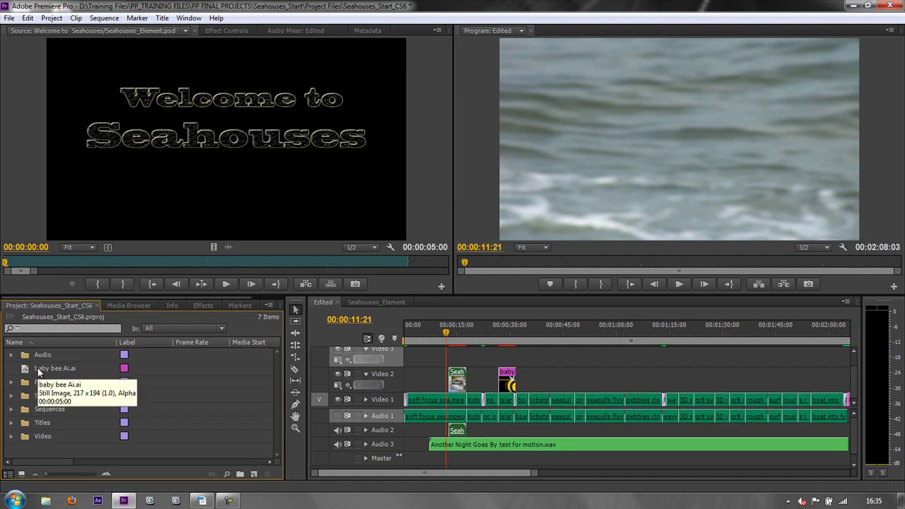
click(512, 332)
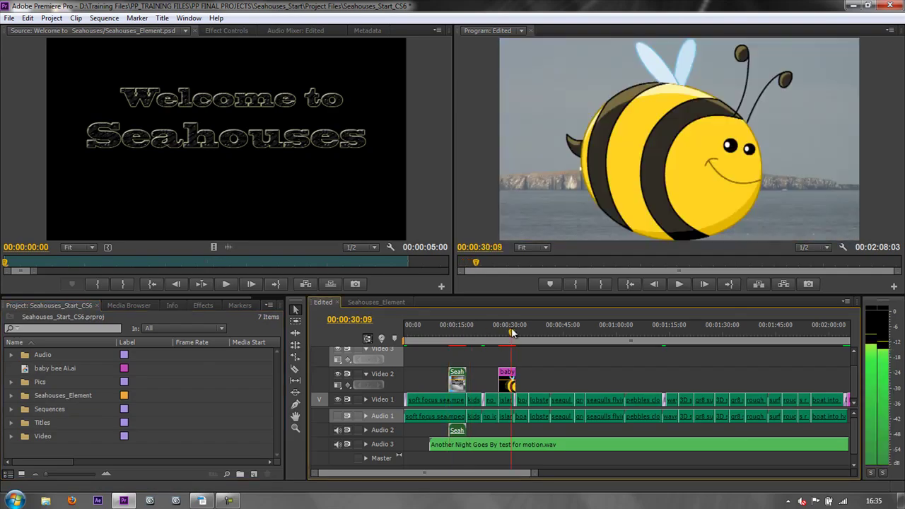